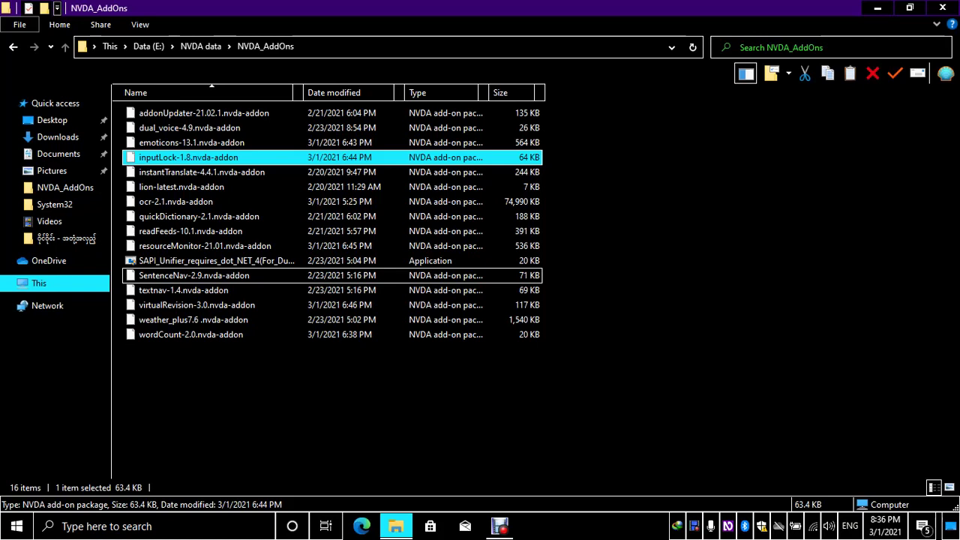
Select the instantTranslate-4.4.1.nvda-addon package in the NVDA_AddOns folder
key("Down")
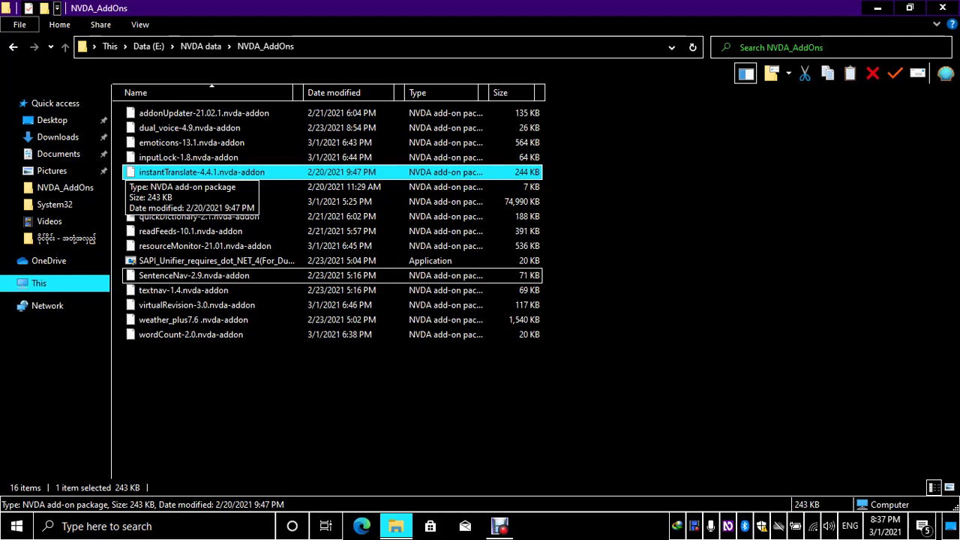
key("Up")
key("Down")
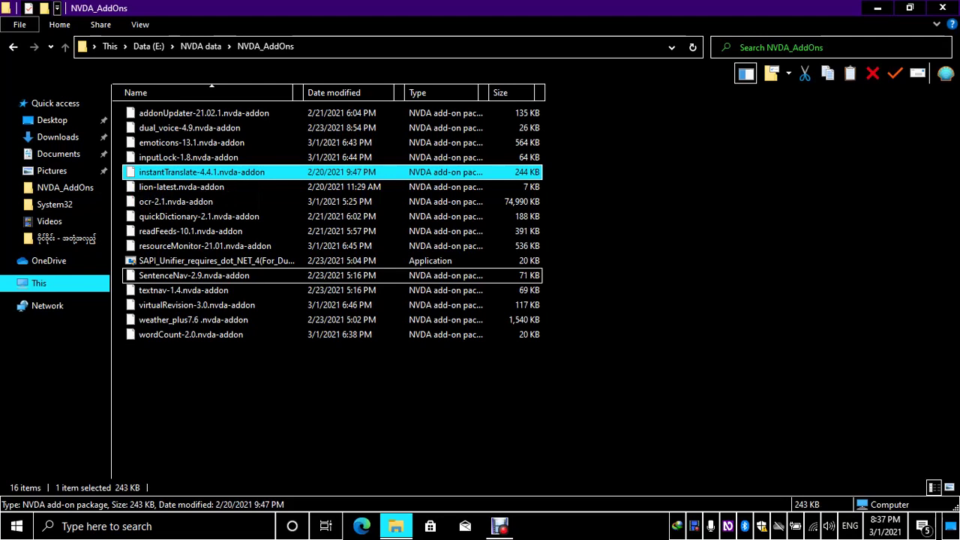
Show the desktop and open the NVDA settings dialog
key("super+d")
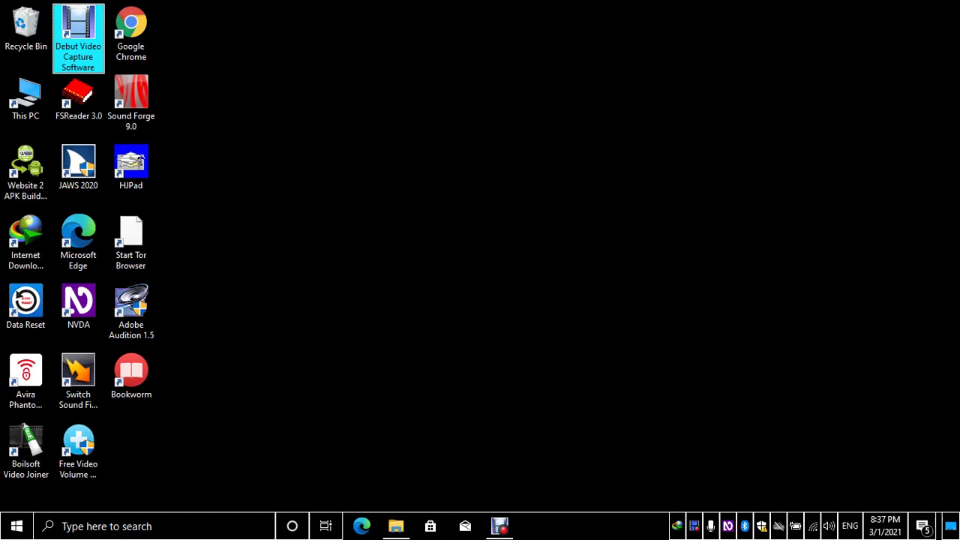
key("Insert+n")
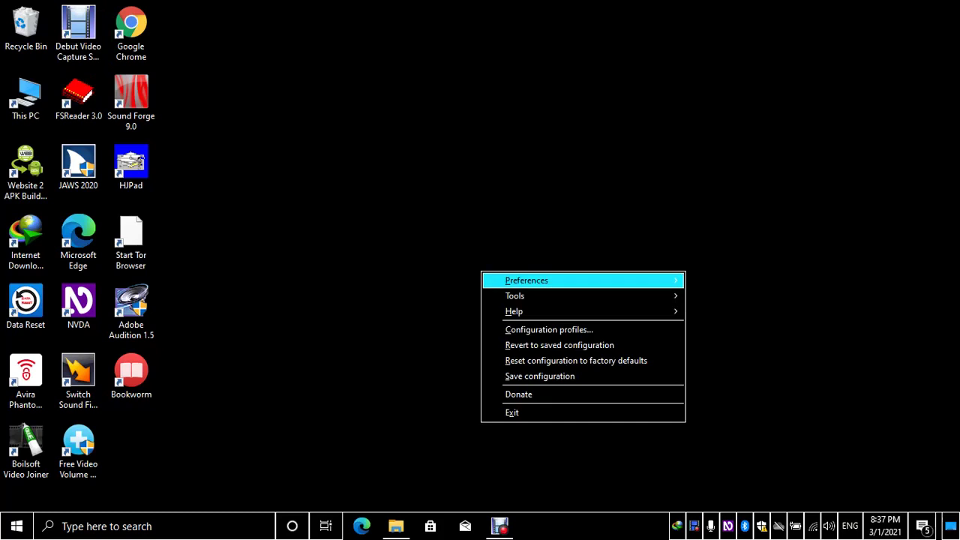
key("Right")
key("Return")
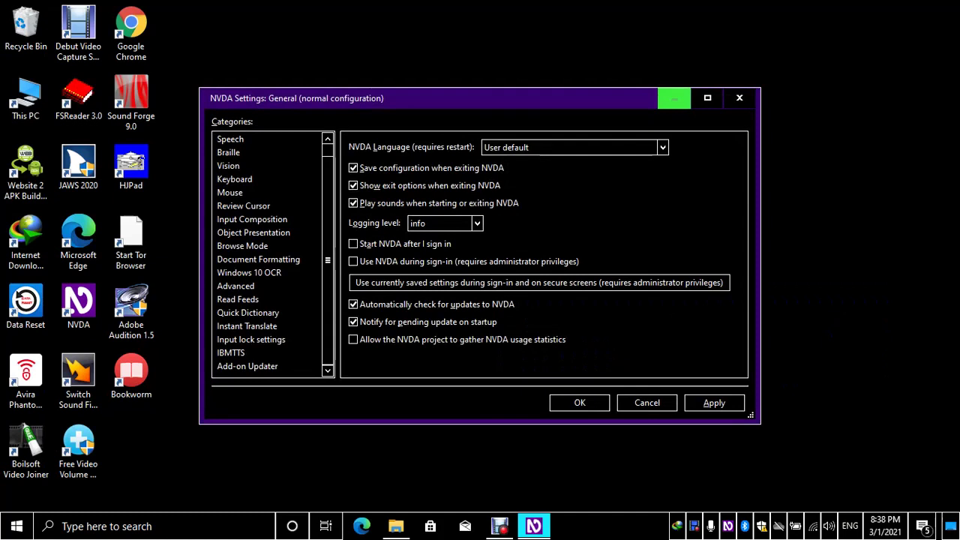
Go to the Instant Translate category in the NVDA settings
key("Down")
key("Down")
key("Down")
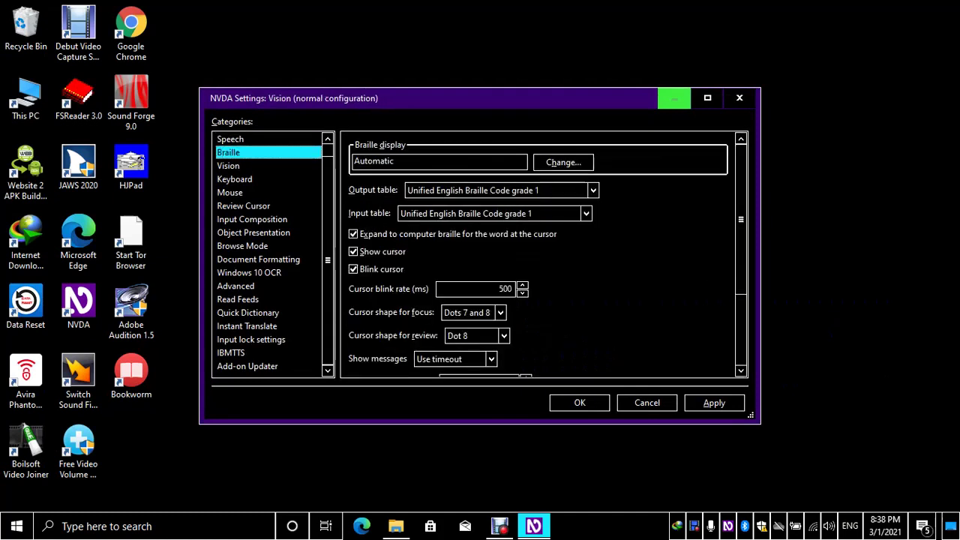
key("Down")
key("Down")
key("Down")
key("Down")
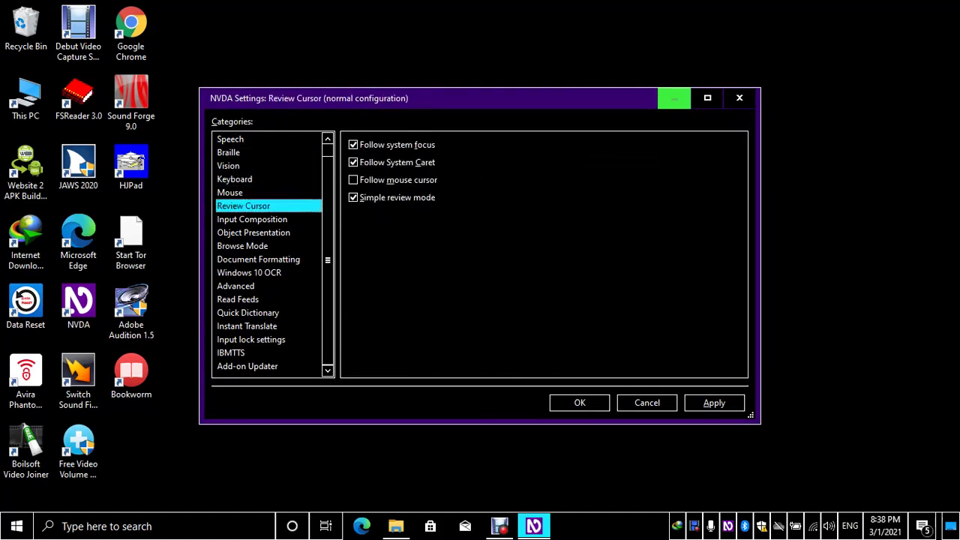
key("Down")
key("Down")
key("Down")
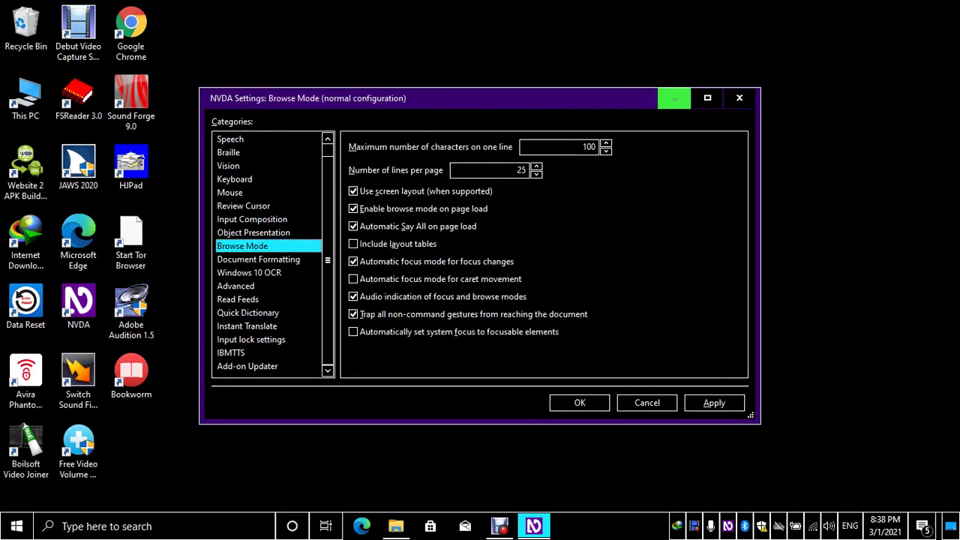
key("Down")
key("Down")
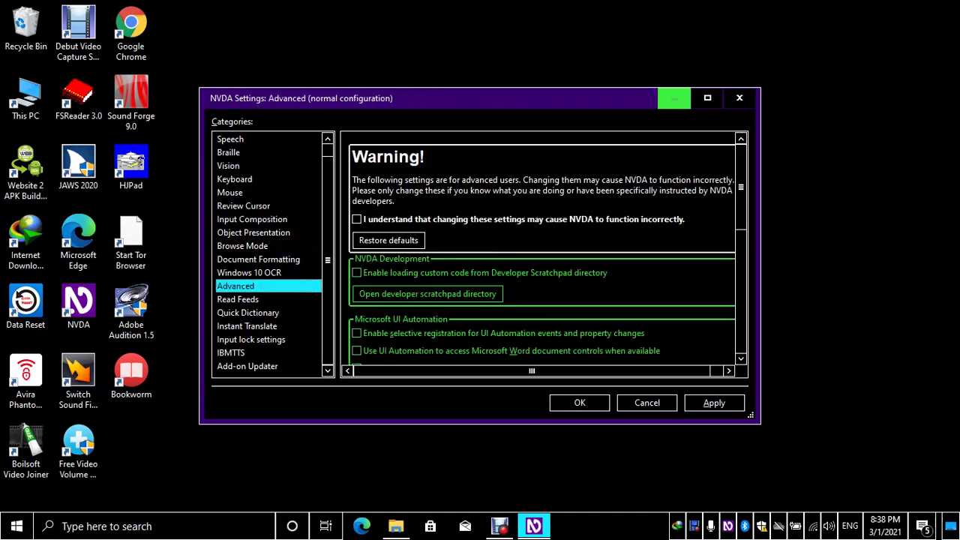
key("Down")
key("Down")
key("Down")
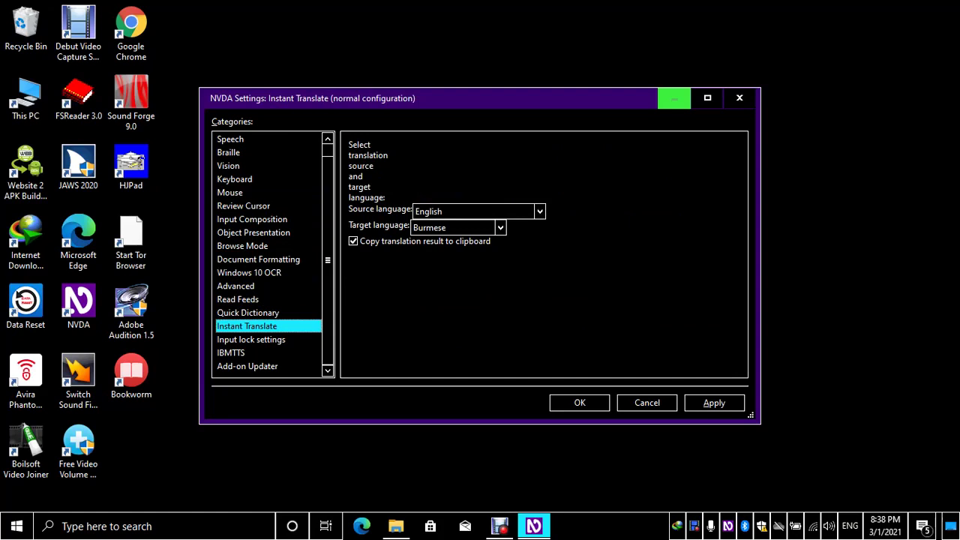
Check the Instant Translate source and target languages and accept the settings
key("Tab")
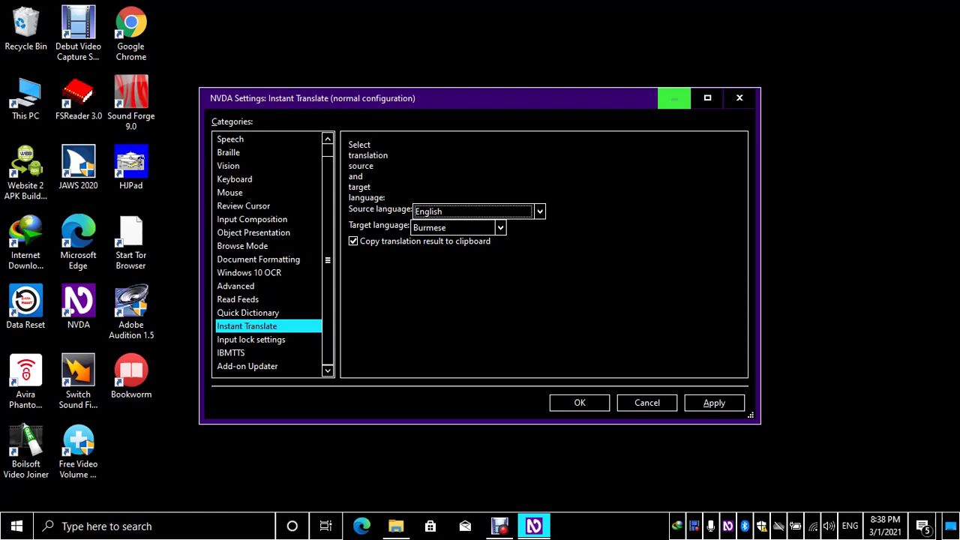
key("Tab")
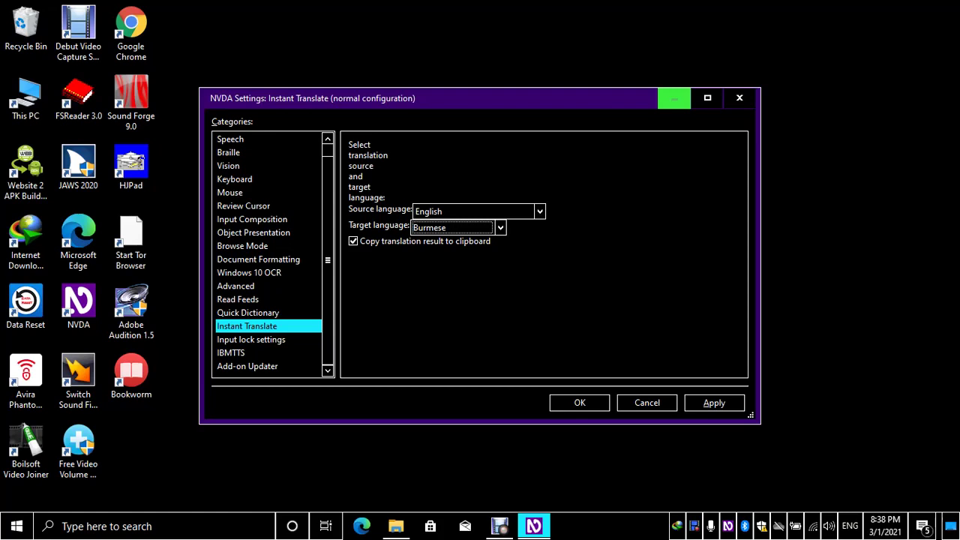
key("Return")
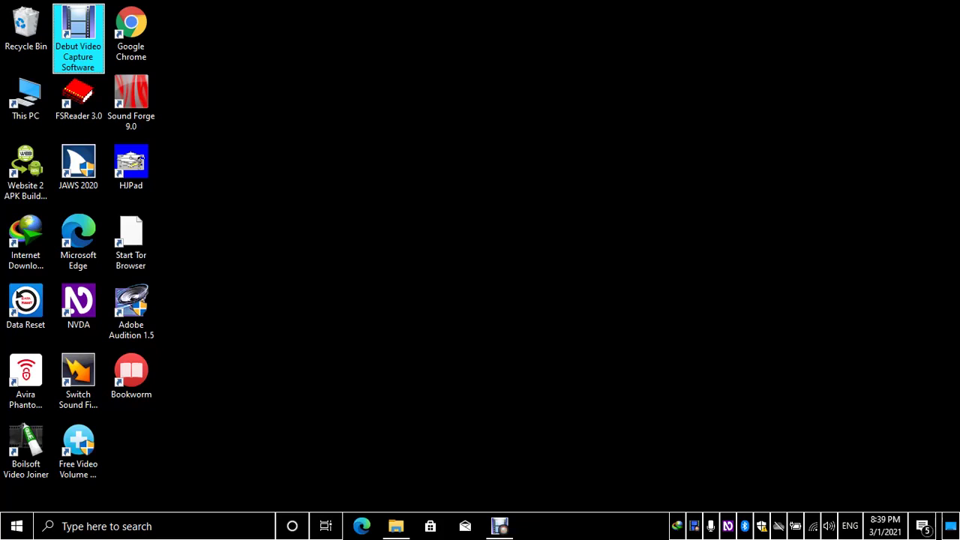
key("super+r")
type("notepad")
key("BackSpace")
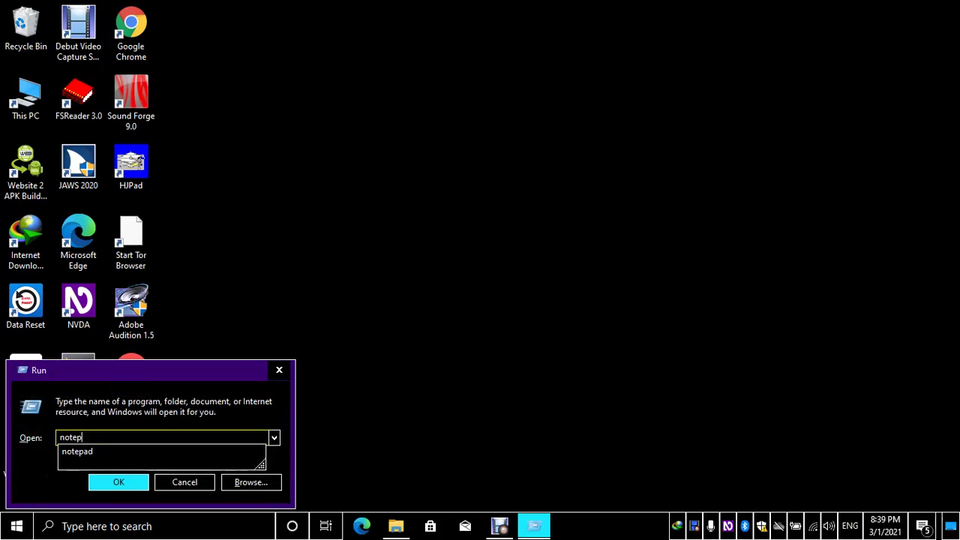
key("BackSpace")
key("BackSpace")
key("BackSpace")
key("BackSpace")
key("BackSpace")
key("BackSpace")
type("www.")
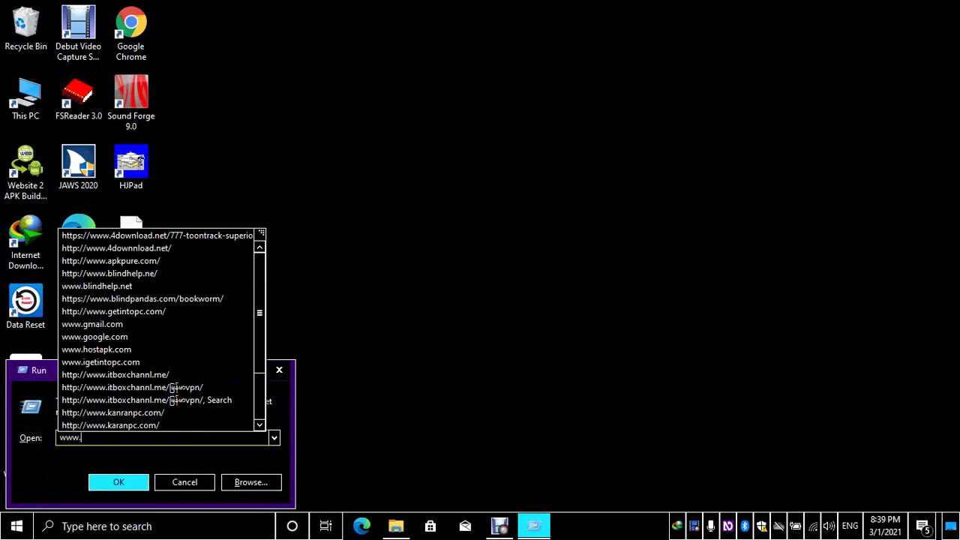
type("google.com")
key("Return")
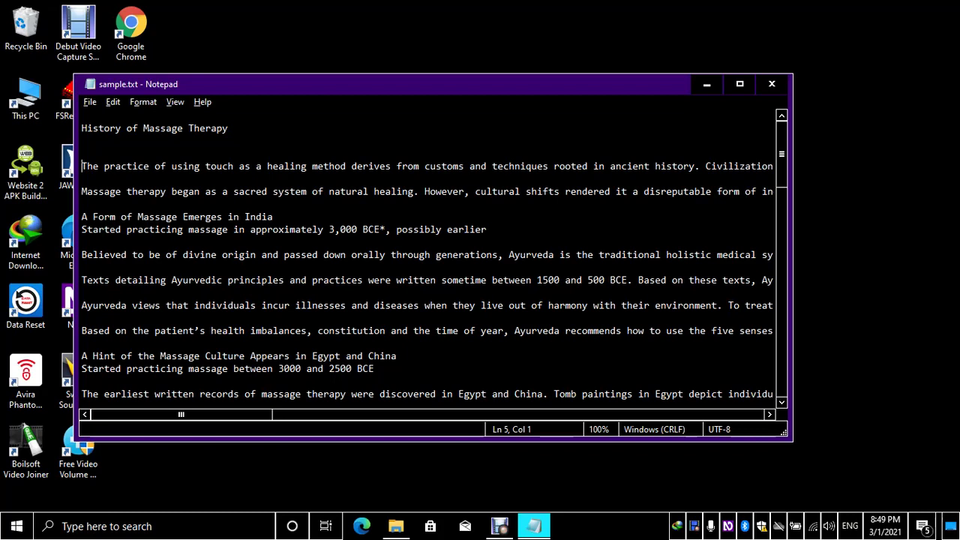
Set the NVDA speech synthesizer to Microsoft Speech API version 5
key("ctrl+Insert+s")
key("Down")
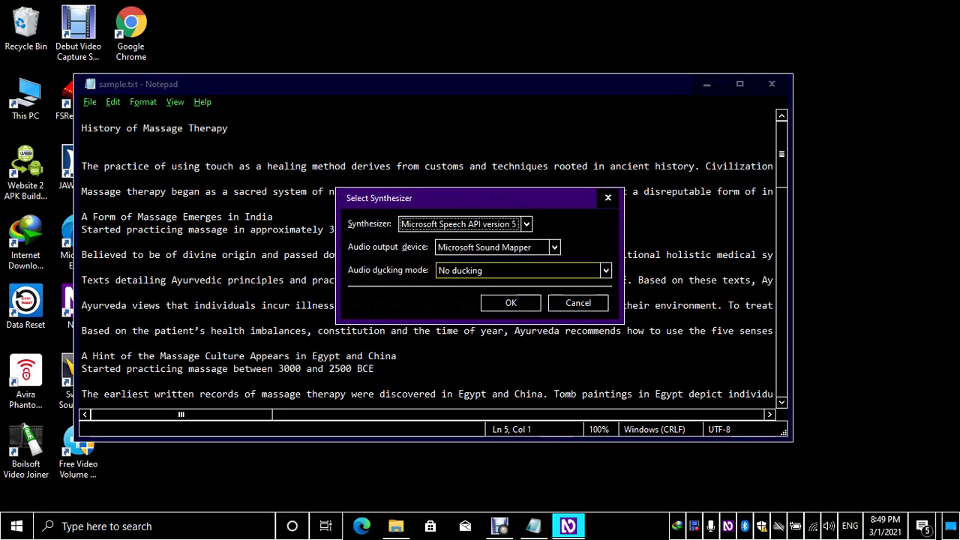
key("Return")
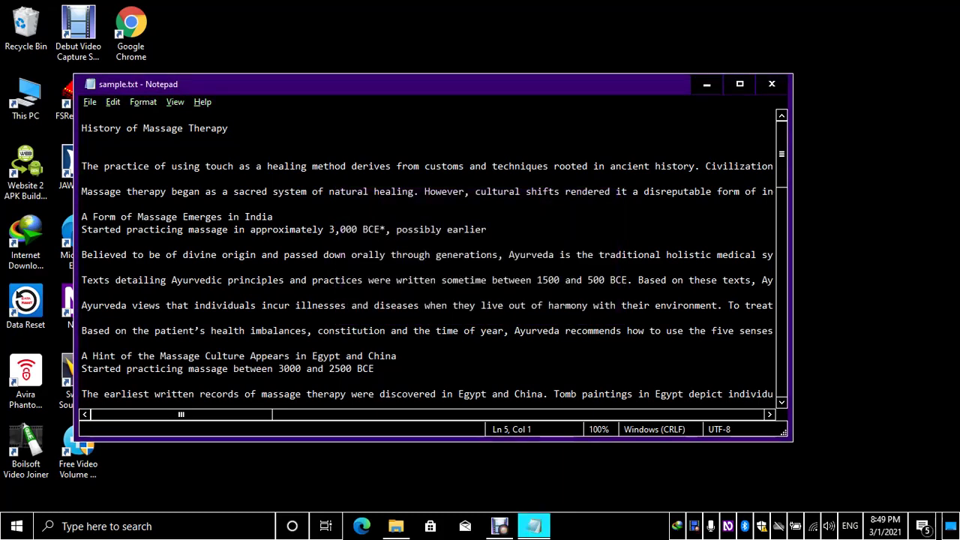
Select the whole paragraph in sample.txt that begins "The practice of using touch as a healing method"
left_click(81, 141)
left_click(82, 128)
left_click(82, 153)
left_click(81, 166)
left_click(82, 153)
left_click(82, 166)
key("shift+End")
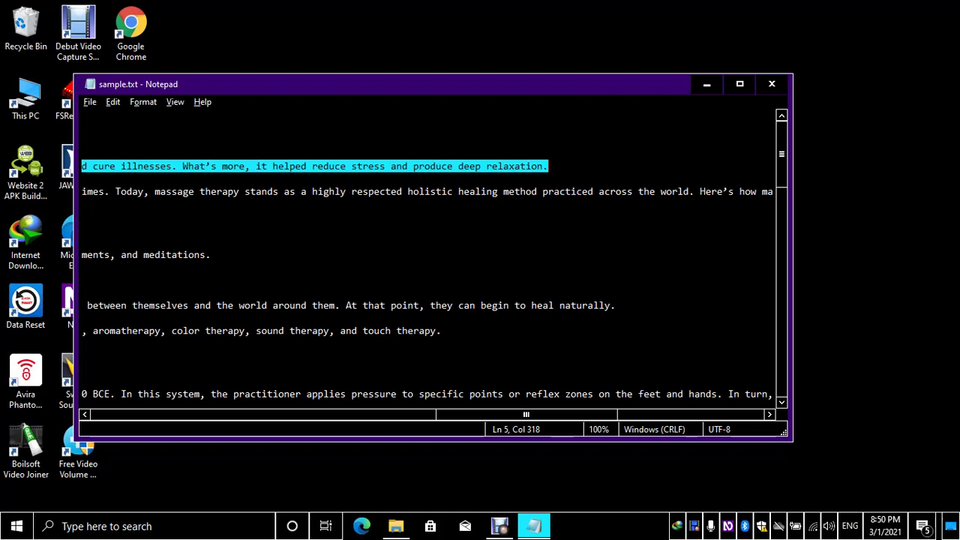
Replace the selected paragraph with "t" and undo the replacement
type("t")
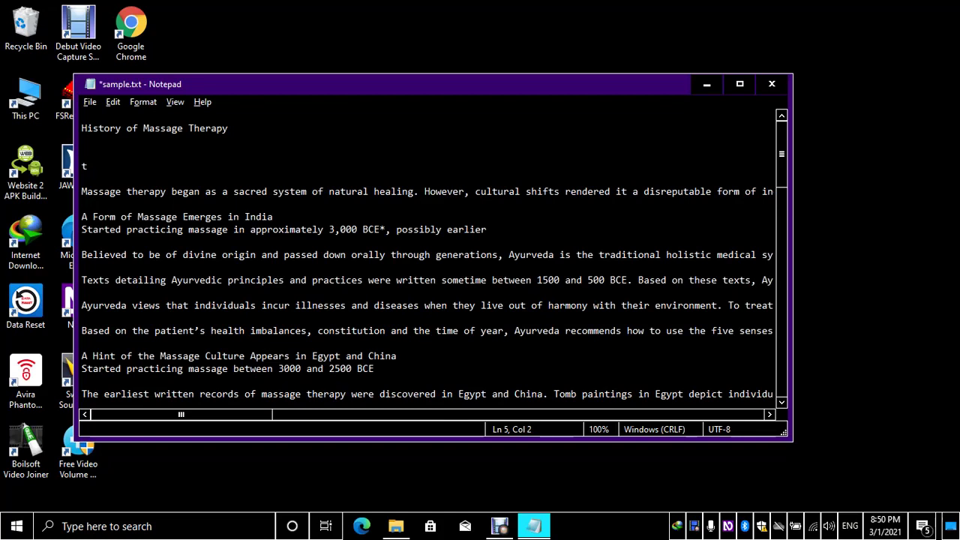
key("ctrl+z")
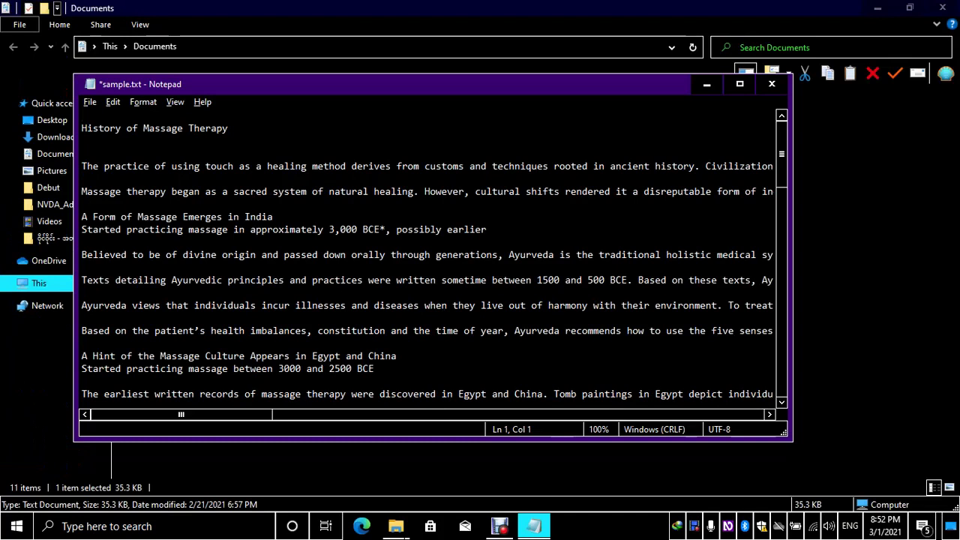
Select all of line 5 of sample.txt from its start, and move on to the blank line below it
key("Down")
key("Down")
key("Down")
key("Down")
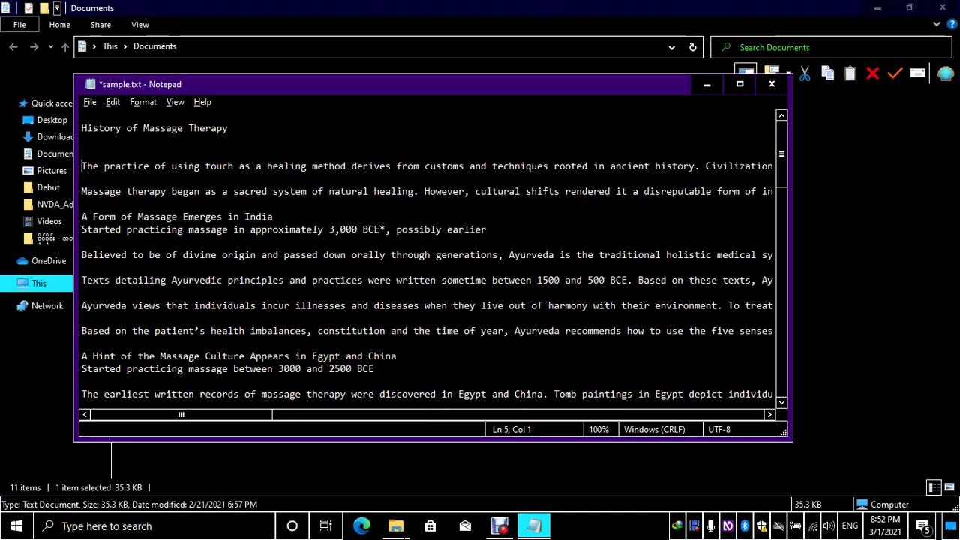
key("shift+End")
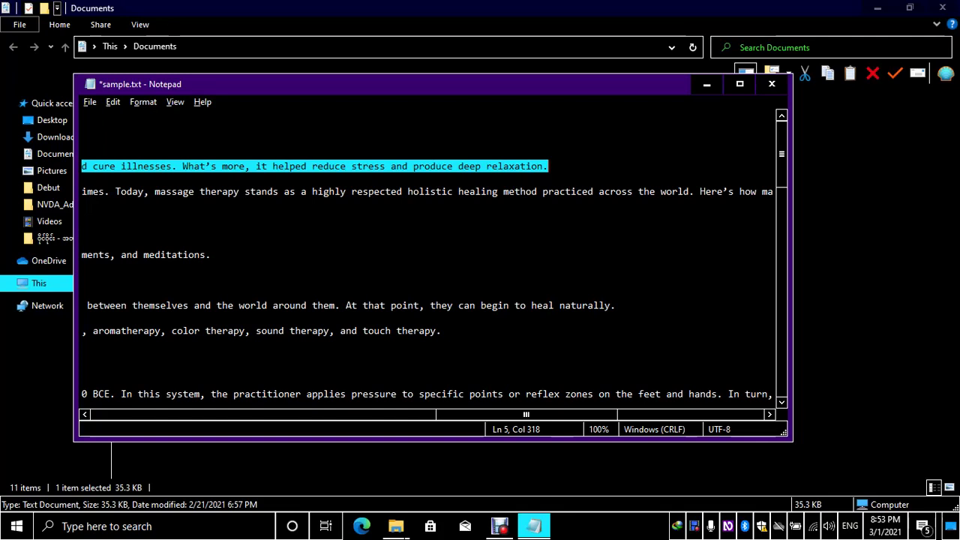
key("Down")
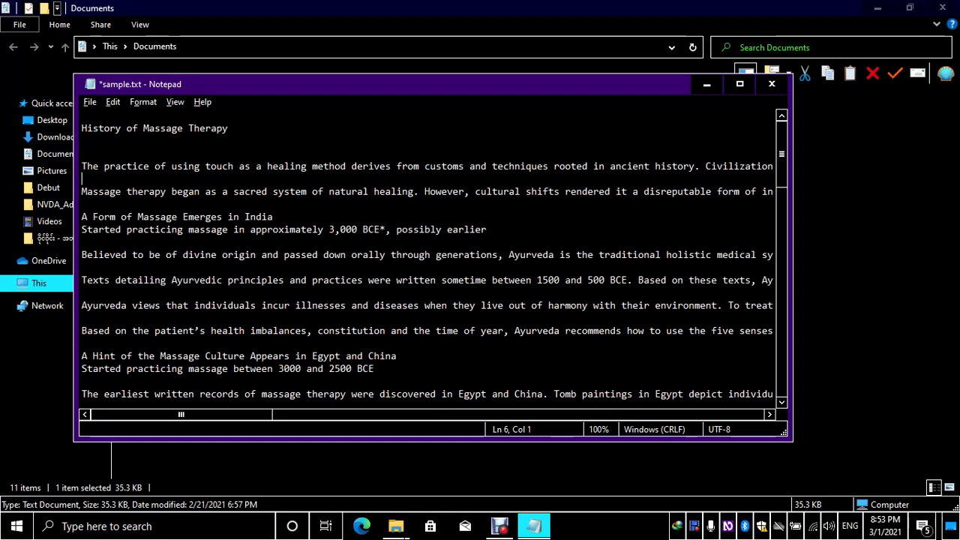
Show the desktop, return to sample.txt and select the heading "A Form of Massage Emerges in India"
key("super+d")
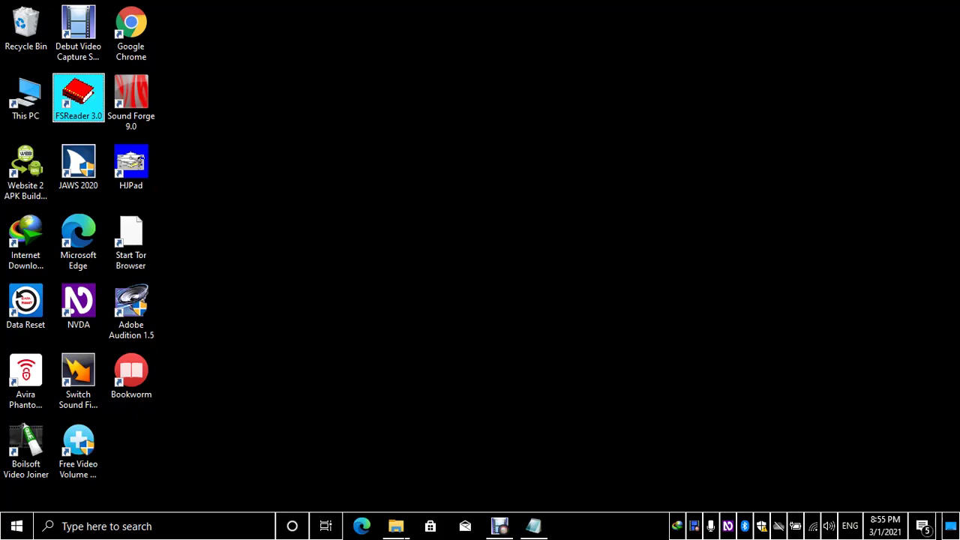
key("alt+Tab")
left_click(82, 217)
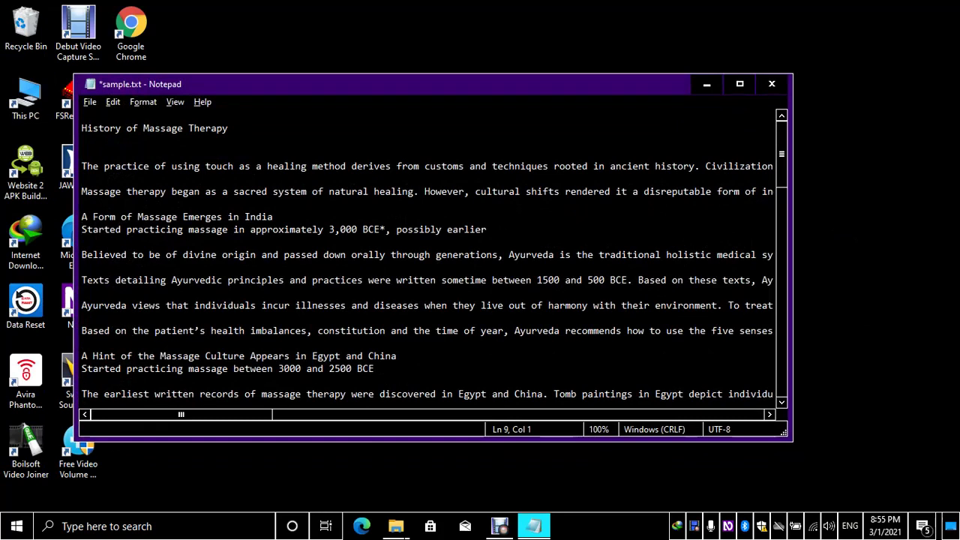
key("shift+End")
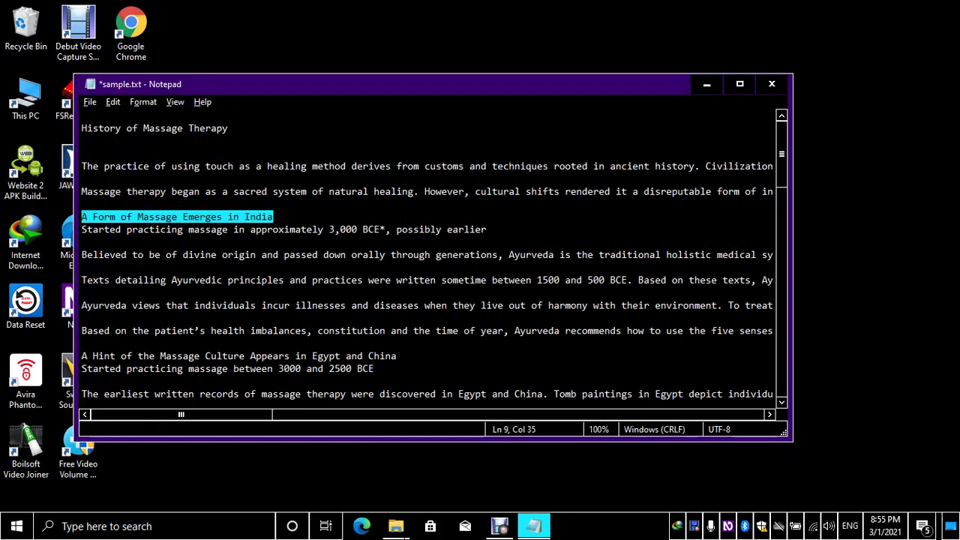
Select the whole paragraph on line 12 that begins "Believed to be of divine origin"
key("Down")
key("Down")
key("Down")
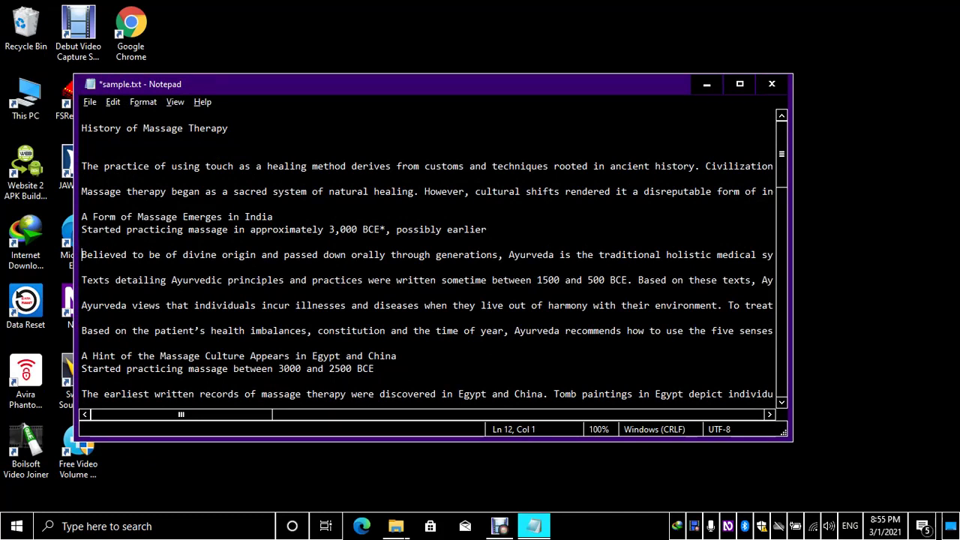
key("shift+End")
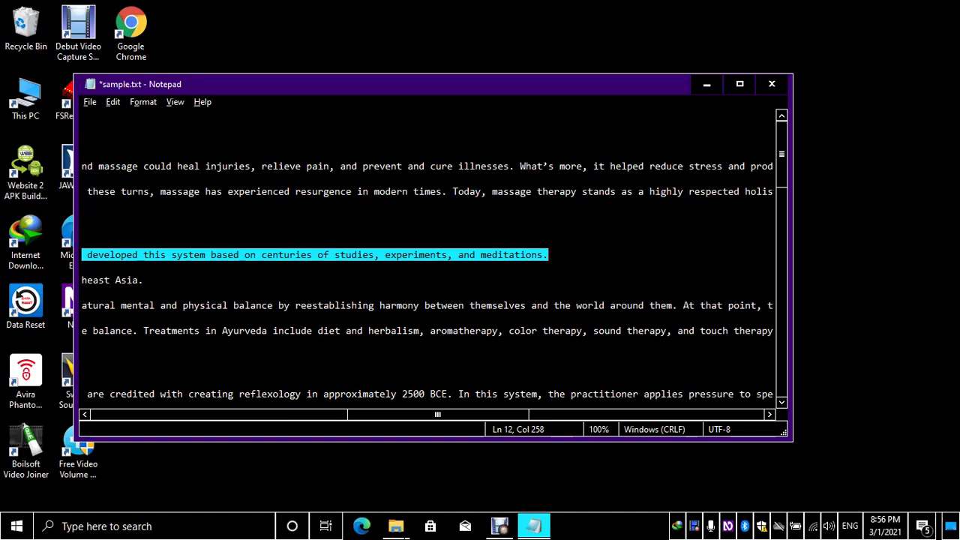
Paste the copied Burmese translation into a new Notepad document, then close that document
key("super+r")
type("notepad")
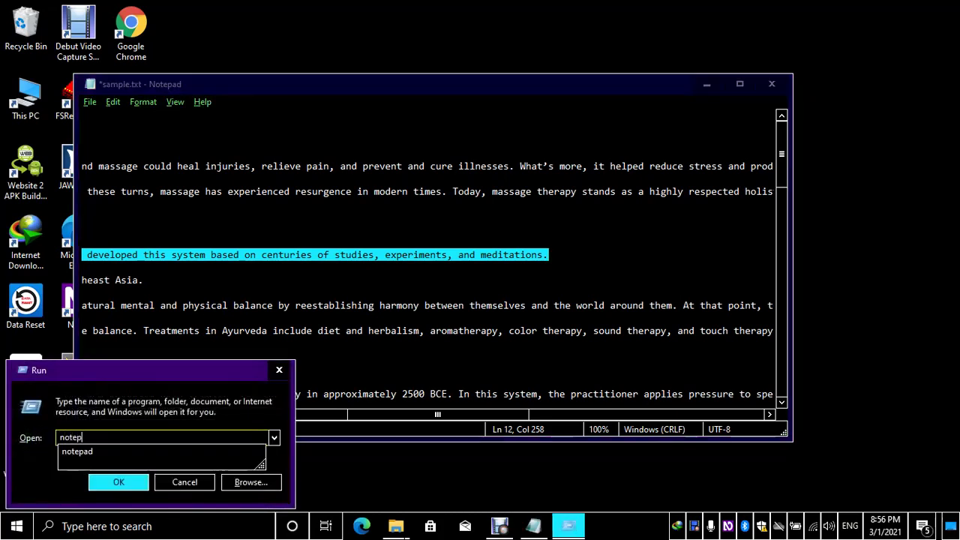
key("Return")
key("ctrl+v")
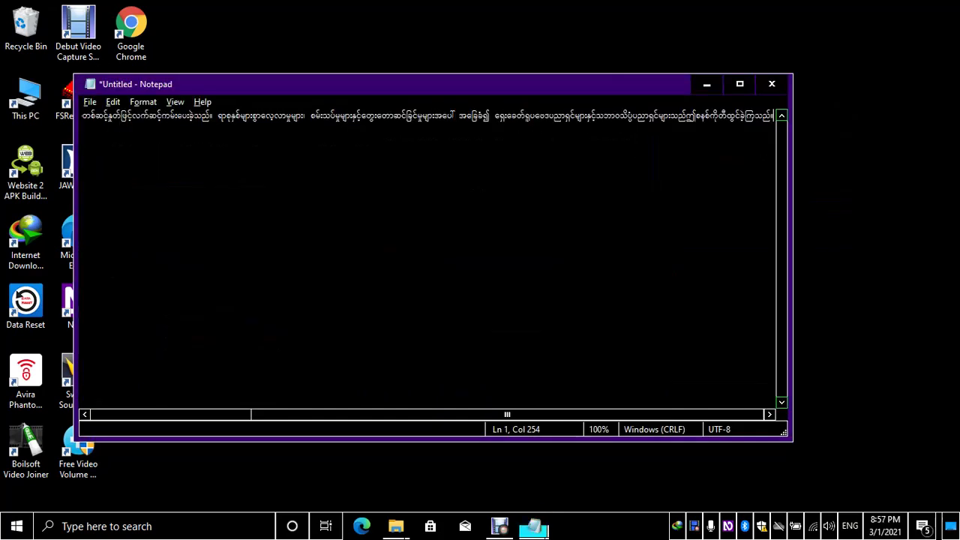
key("alt+F4")
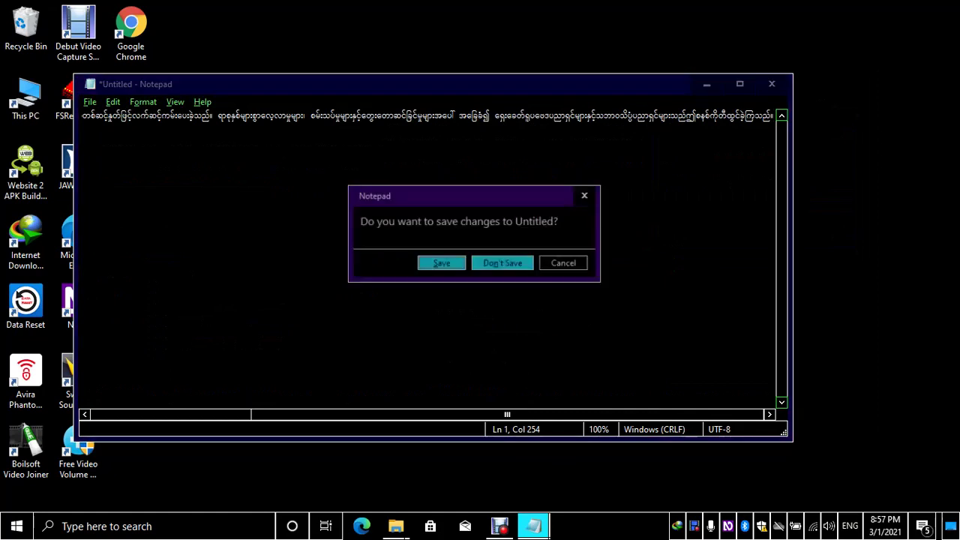